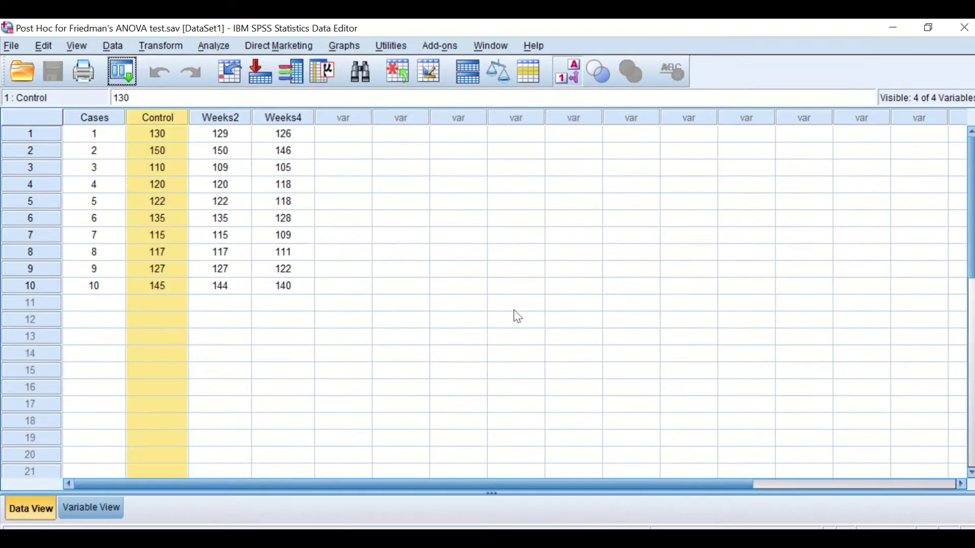
Set up a legacy nonparametric test for K related samples with Control, Weeks2 and Weeks4 as test variables.
{"action": "left_click", "coordinate": [499, 335]}
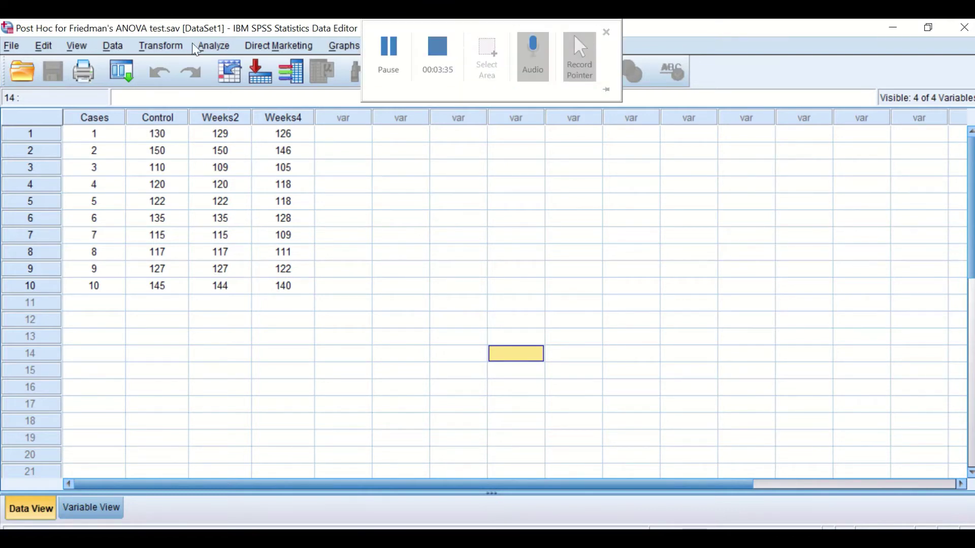
{"action": "left_click", "coordinate": [214, 47]}
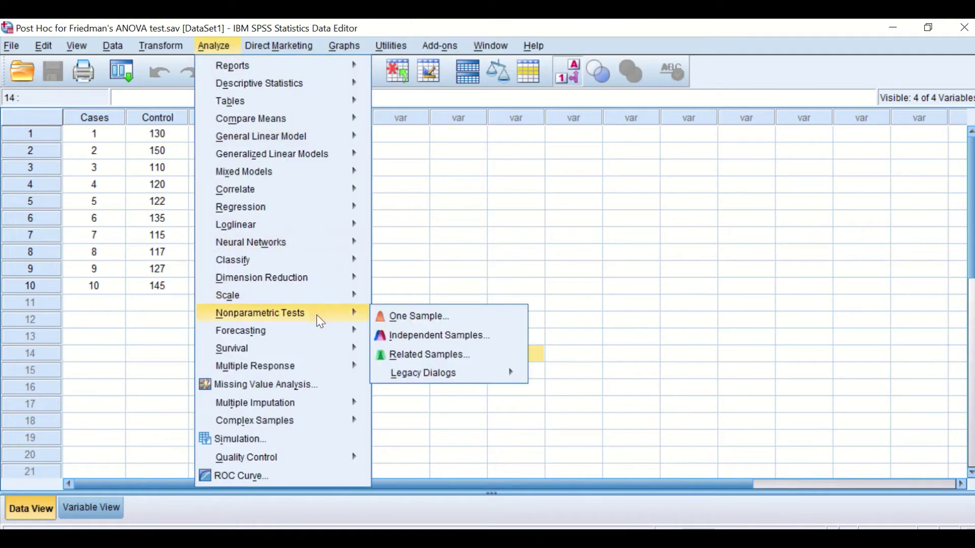
{"action": "mouse_move", "coordinate": [326, 313]}
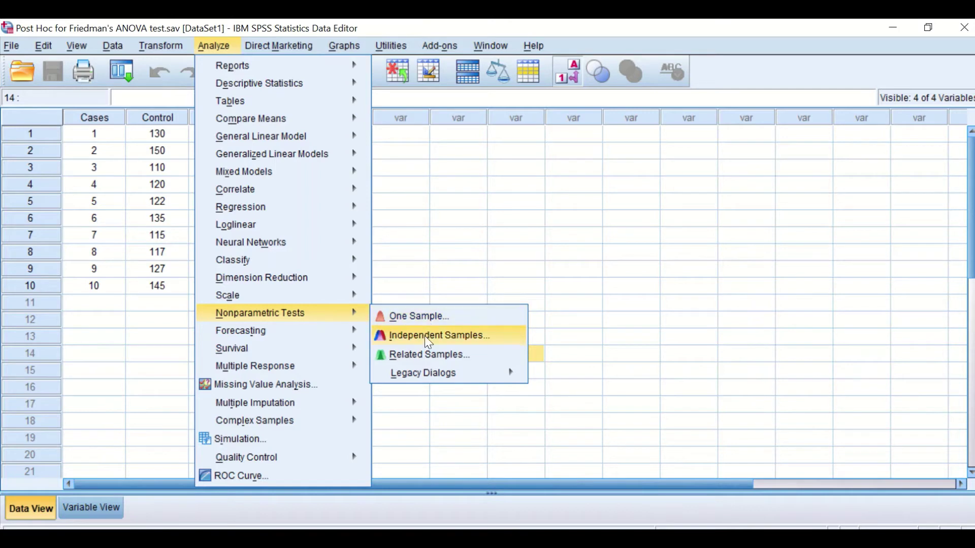
{"action": "mouse_move", "coordinate": [436, 378]}
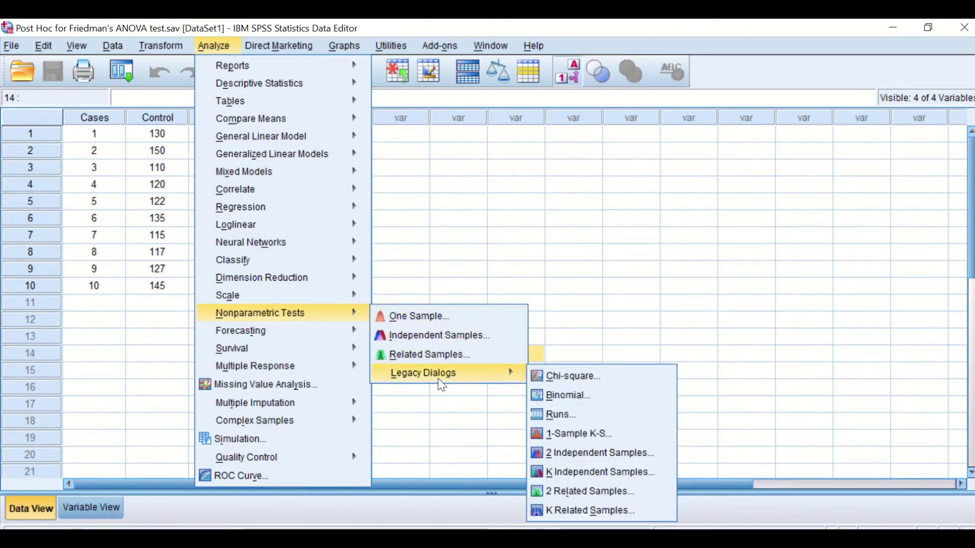
{"action": "left_click", "coordinate": [592, 515]}
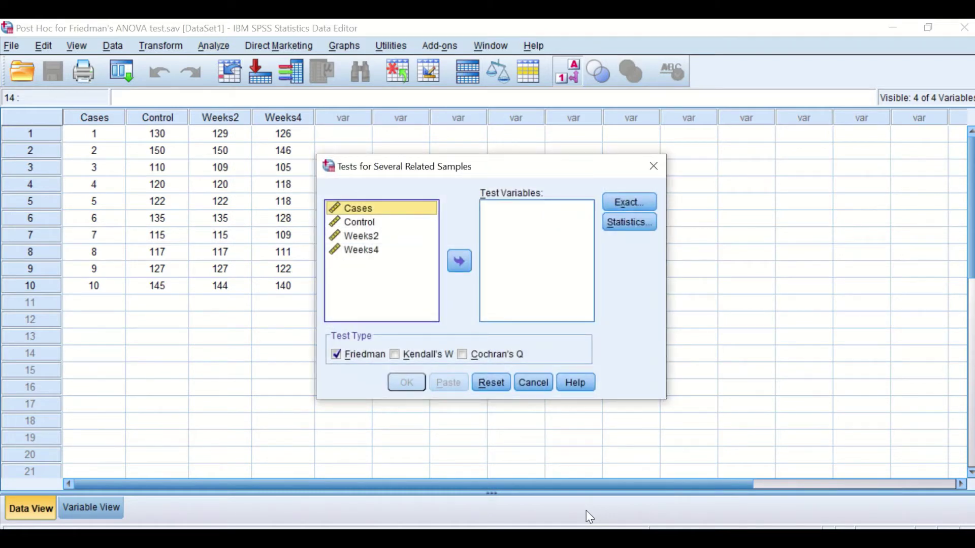
{"action": "left_click", "coordinate": [370, 221]}
{"action": "left_click", "coordinate": [371, 220]}
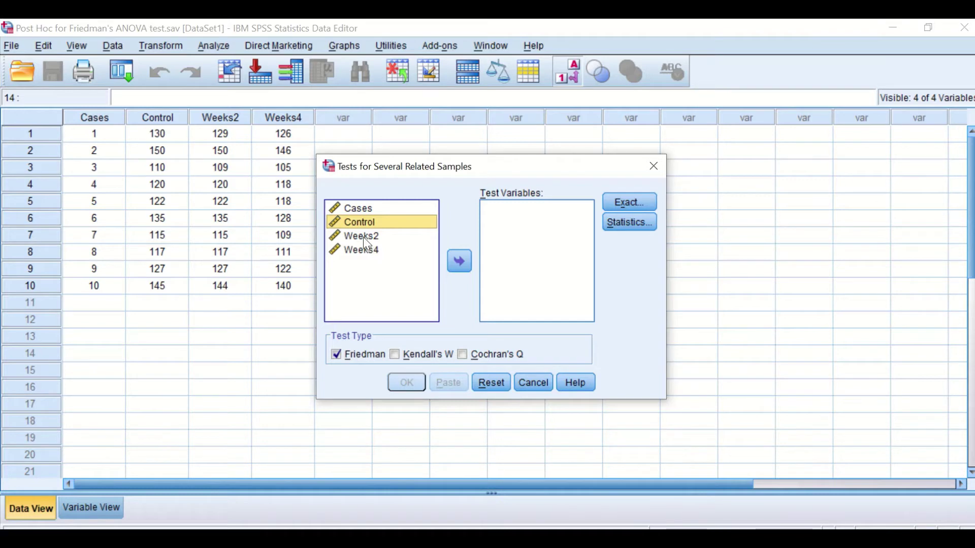
{"action": "left_click", "coordinate": [363, 236], "text": "ctrl"}
{"action": "left_click", "coordinate": [364, 250], "text": "ctrl"}
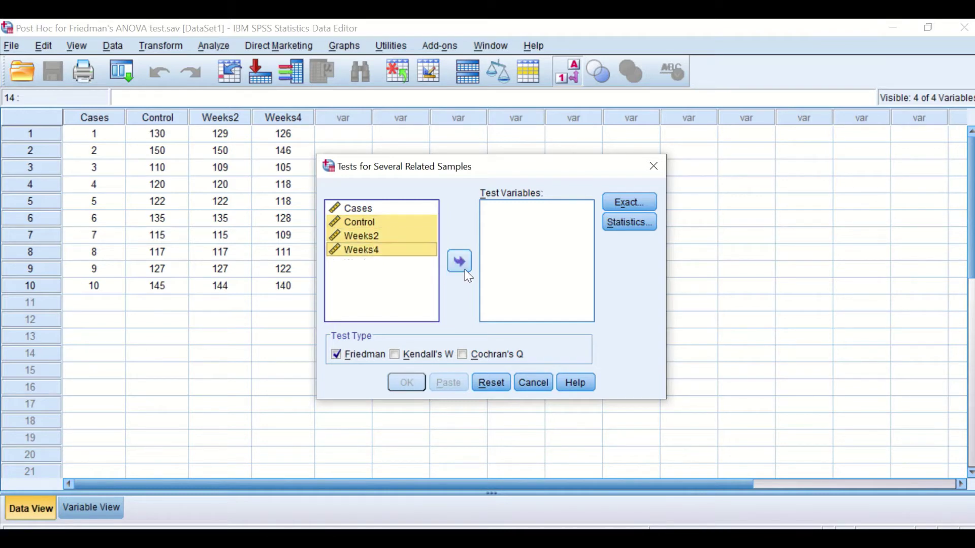
{"action": "left_click", "coordinate": [461, 263]}
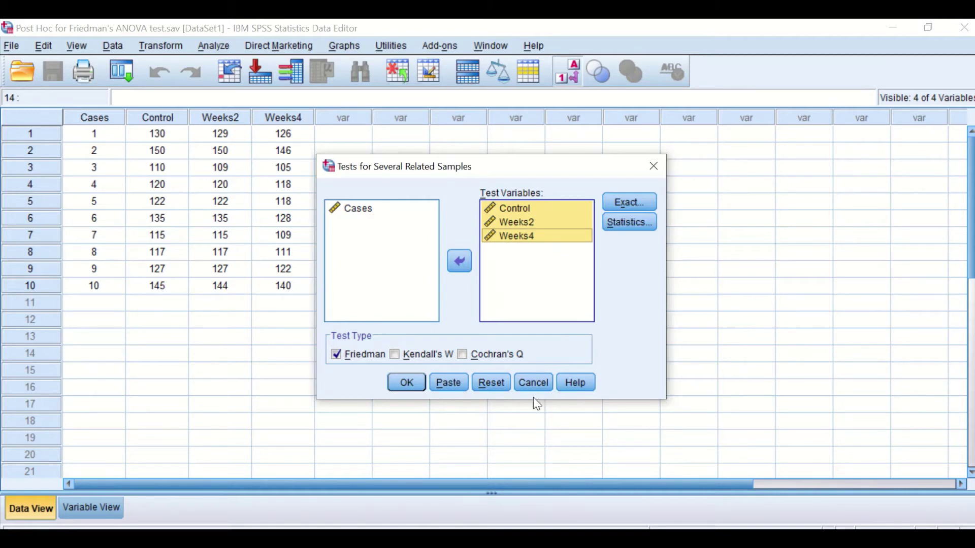
Keep Friedman as the test type and Asymptotic only as the exact tests option.
{"action": "left_click", "coordinate": [337, 356]}
{"action": "left_click", "coordinate": [337, 356]}
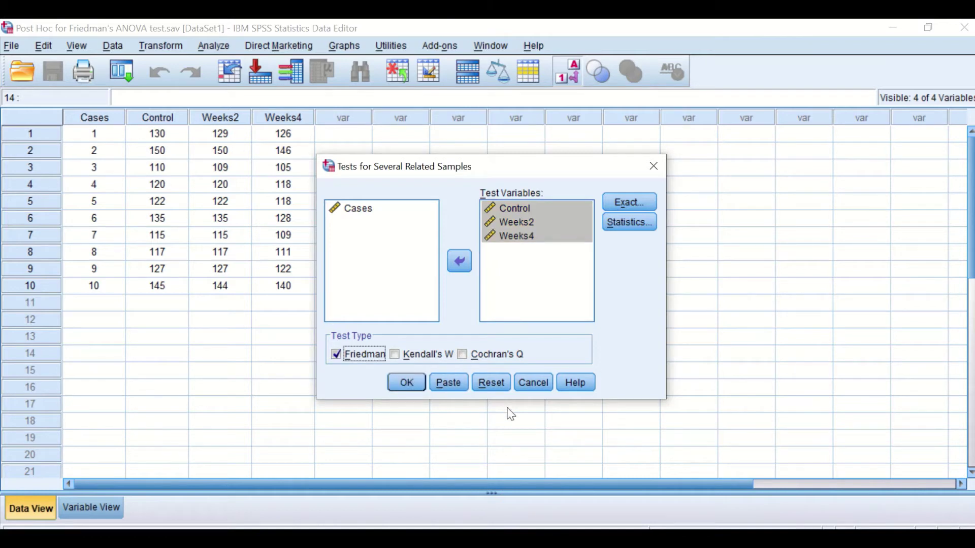
{"action": "left_click", "coordinate": [642, 208]}
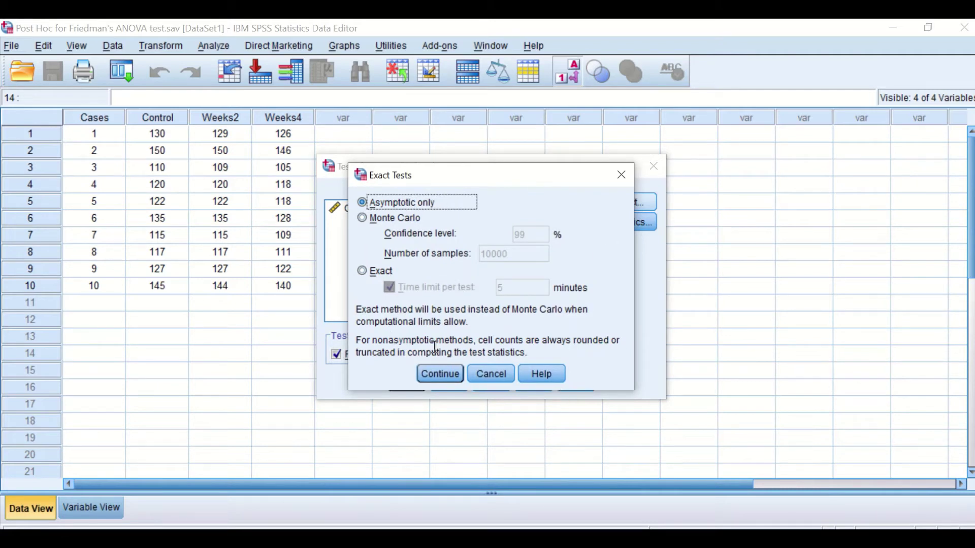
{"action": "left_click", "coordinate": [431, 372]}
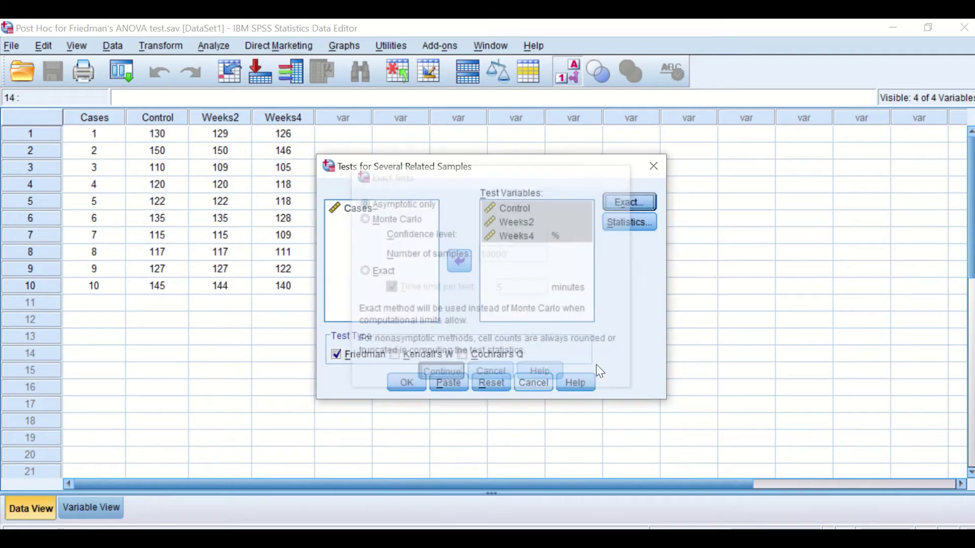
Include descriptive statistics in the output and run the Friedman test.
{"action": "left_click", "coordinate": [651, 223]}
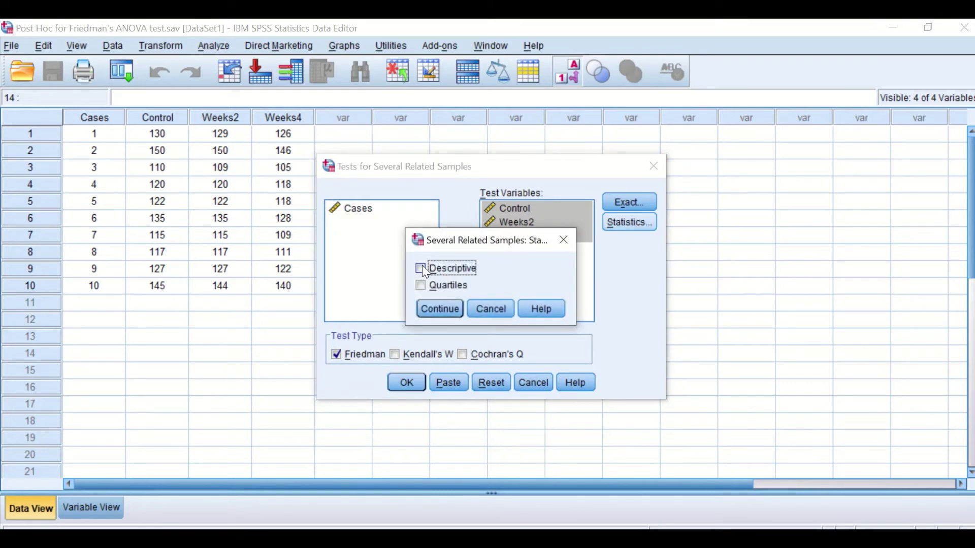
{"action": "left_click", "coordinate": [423, 269]}
{"action": "left_click", "coordinate": [434, 311]}
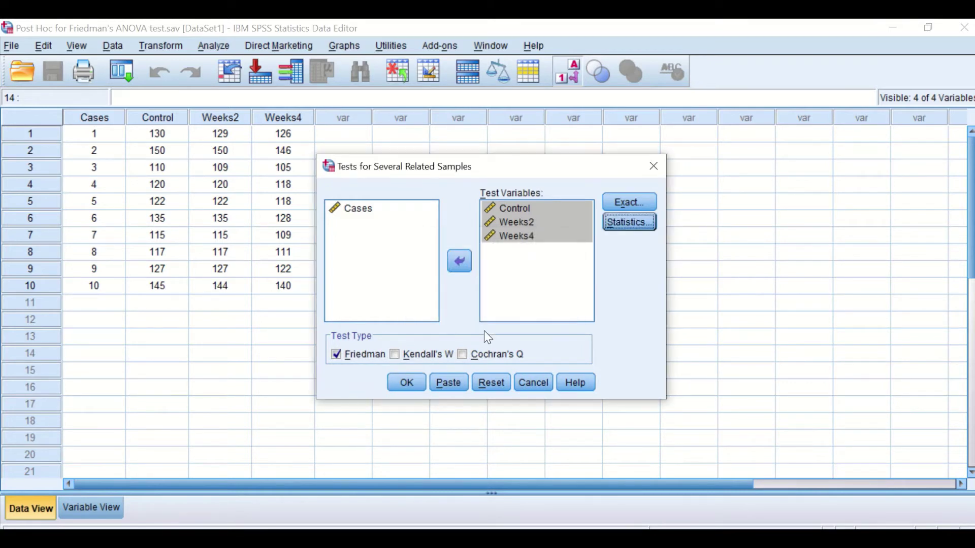
{"action": "left_click", "coordinate": [405, 386]}
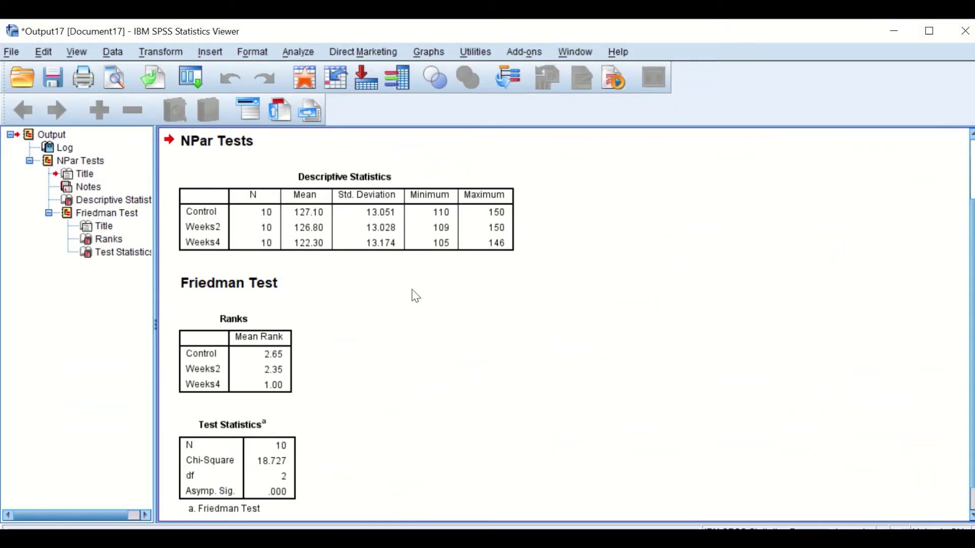
Examine the means and standard deviations of Control, Weeks2 and Weeks4 in the Descriptive Statistics table.
{"action": "left_click", "coordinate": [300, 248]}
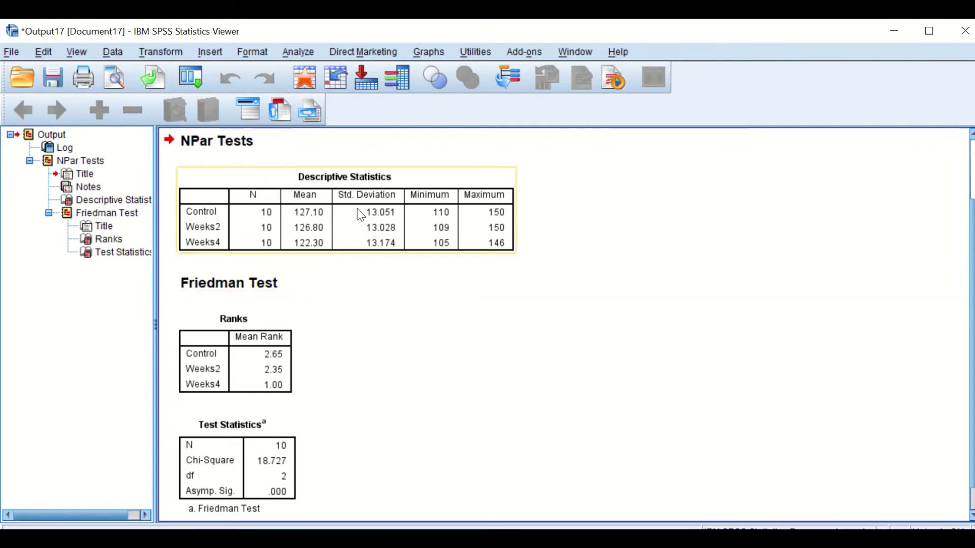
{"action": "left_click", "coordinate": [284, 388]}
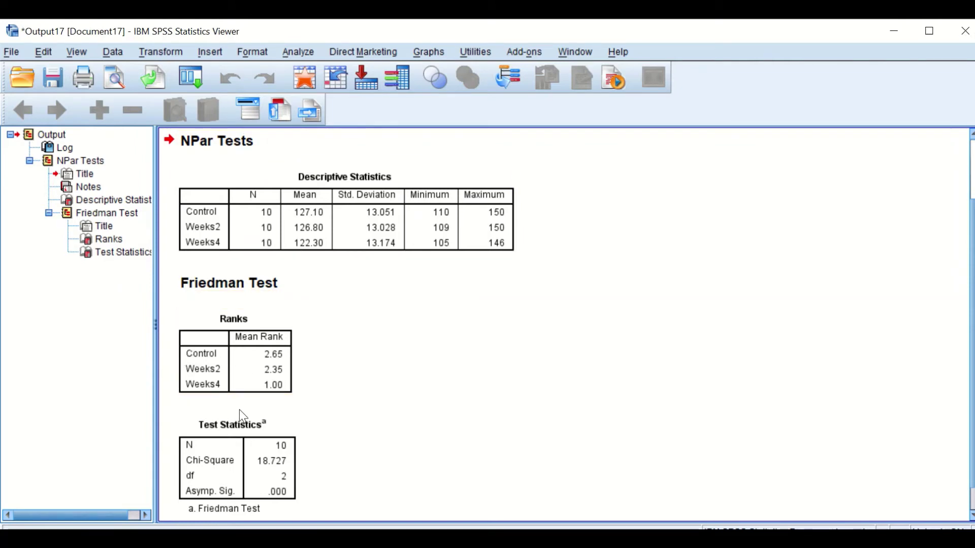
{"action": "left_click", "coordinate": [362, 242]}
{"action": "left_click", "coordinate": [292, 349]}
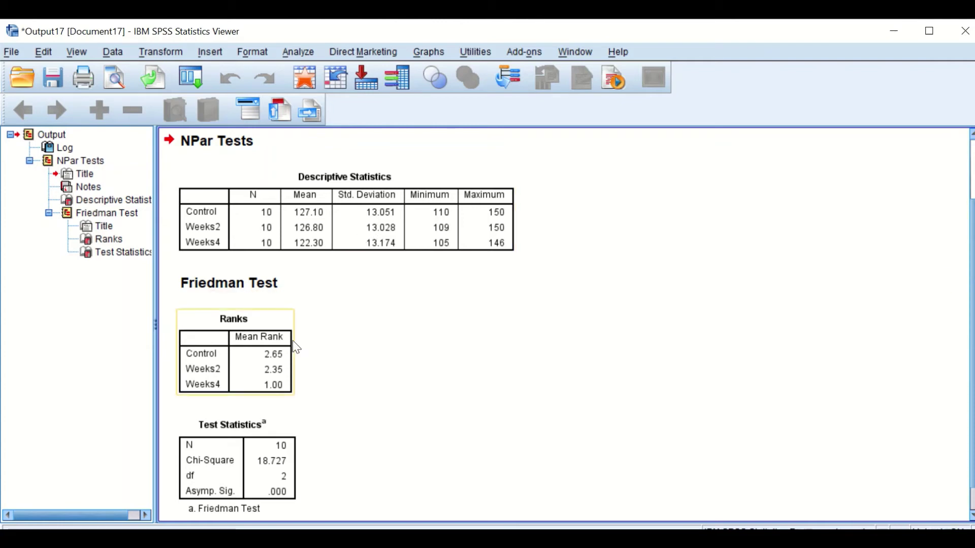
{"action": "left_click", "coordinate": [310, 233]}
{"action": "left_click", "coordinate": [311, 282]}
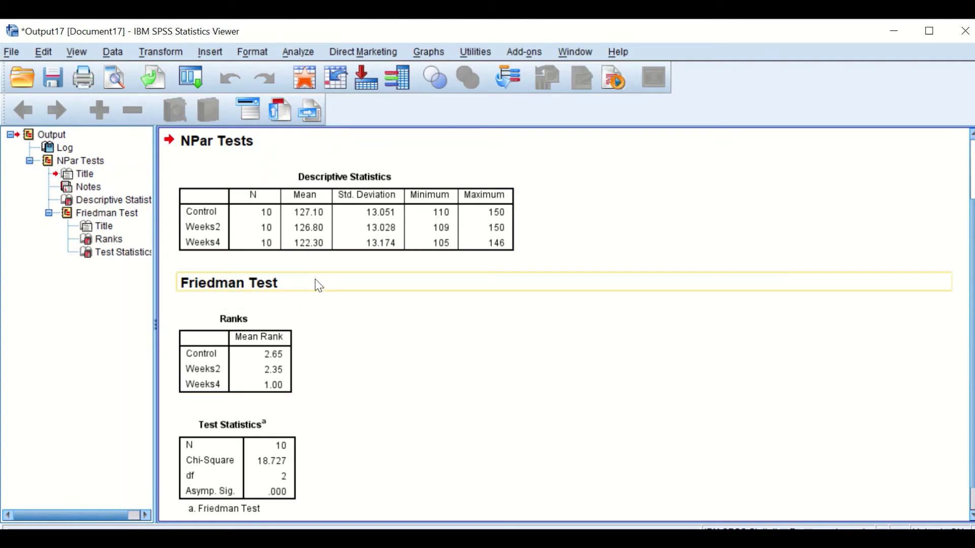
{"action": "left_click", "coordinate": [379, 246]}
{"action": "left_click", "coordinate": [380, 269]}
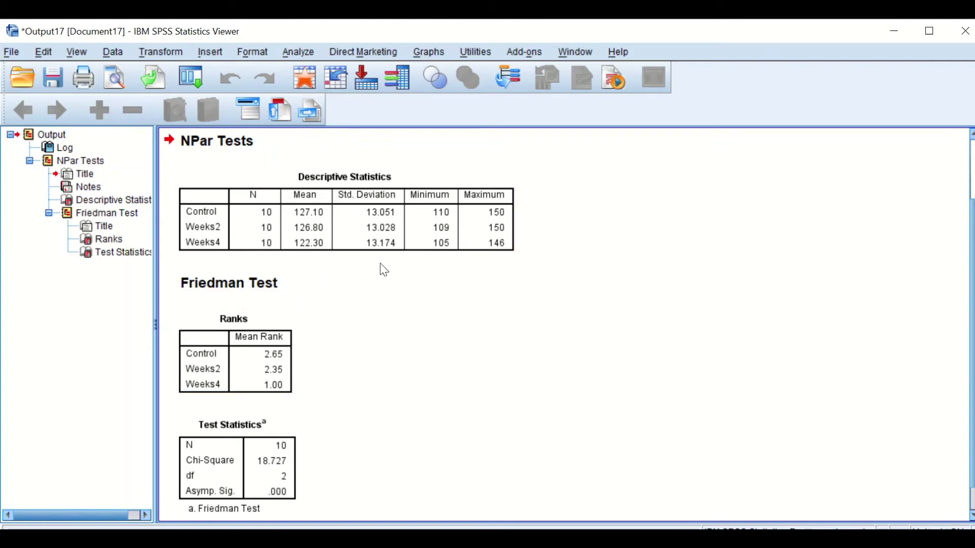
{"action": "left_click", "coordinate": [374, 236]}
Examine the mean ranks of the three conditions and the chi-square, df and significance of the Friedman test.
{"action": "left_click", "coordinate": [275, 321]}
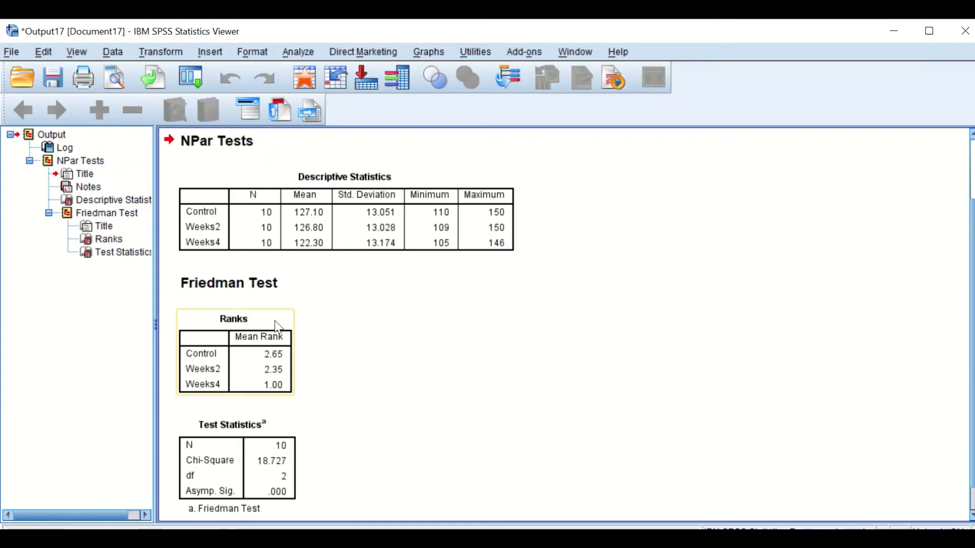
{"action": "left_click", "coordinate": [311, 354]}
{"action": "left_click", "coordinate": [231, 350]}
{"action": "left_click", "coordinate": [310, 308]}
{"action": "left_click", "coordinate": [268, 352]}
{"action": "left_click", "coordinate": [278, 432]}
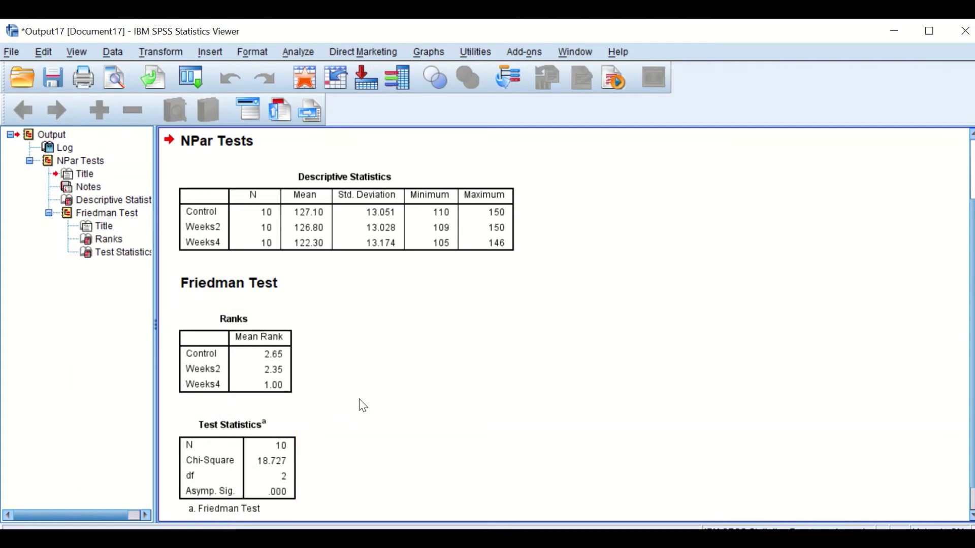
{"action": "scroll", "coordinate": [339, 457], "scroll_direction": "down", "scroll_amount": 1}
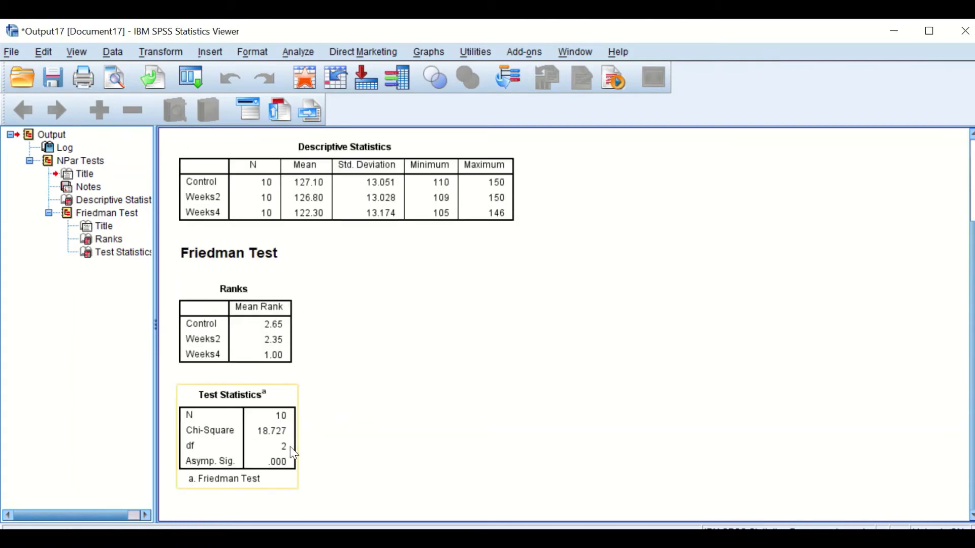
{"action": "left_click", "coordinate": [334, 402]}
{"action": "left_click", "coordinate": [250, 476]}
{"action": "left_click", "coordinate": [238, 350]}
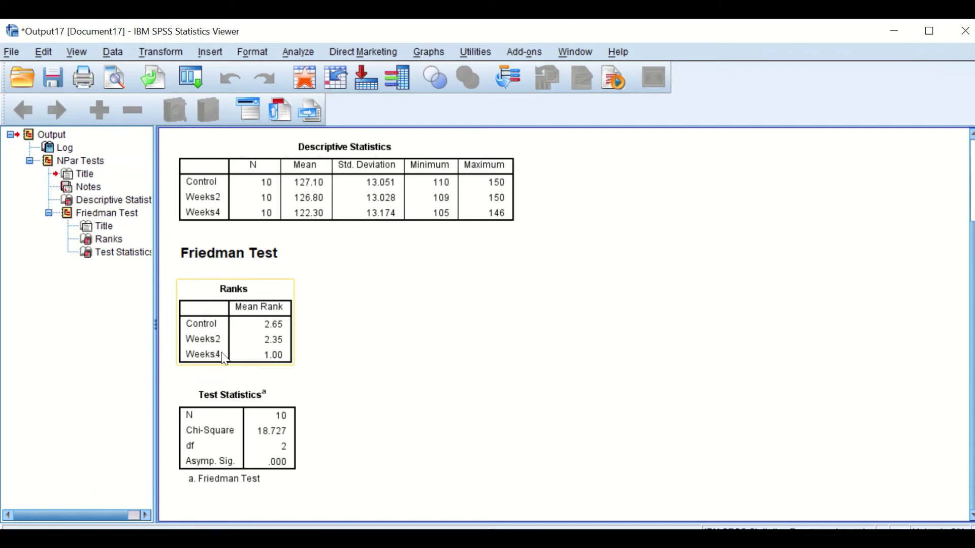
{"action": "left_click", "coordinate": [262, 376]}
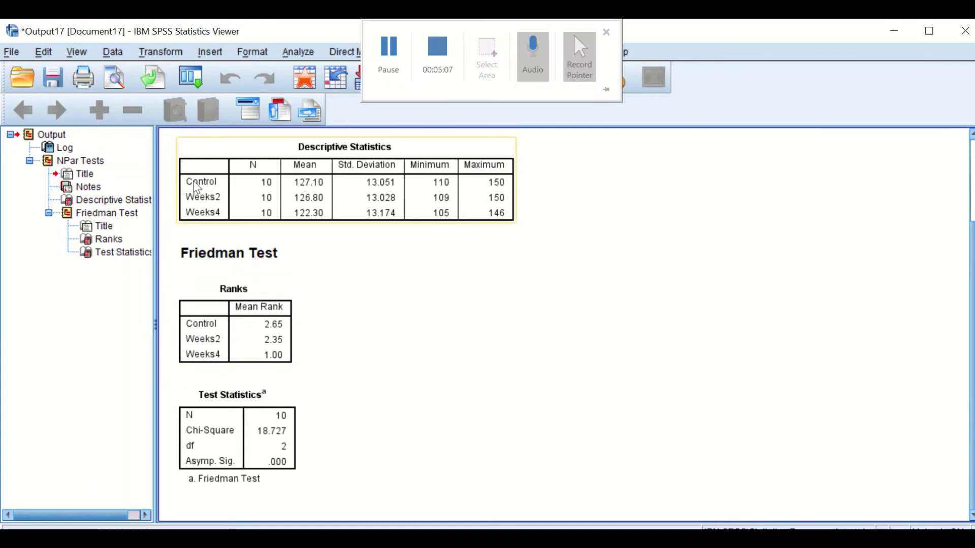
{"action": "left_click", "coordinate": [232, 436]}
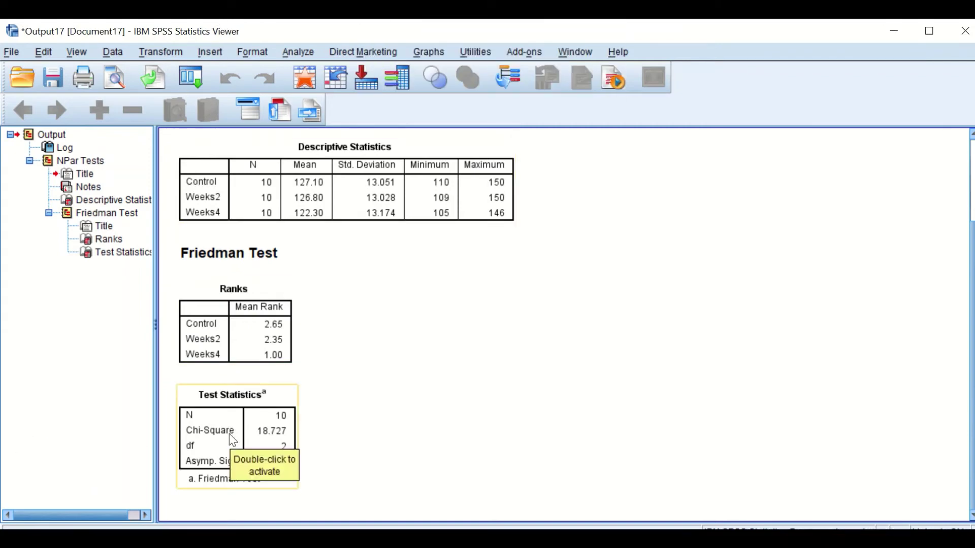
{"action": "left_click", "coordinate": [345, 363]}
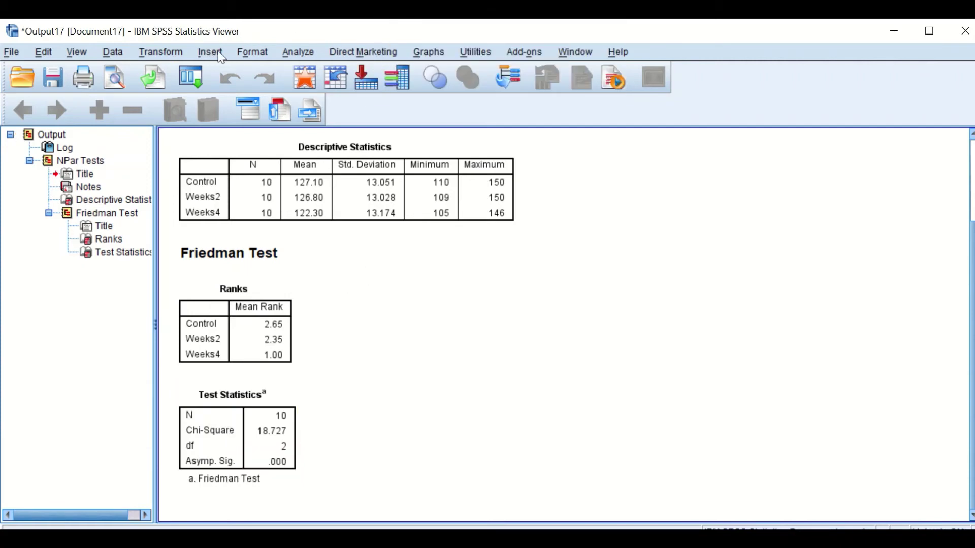
Start a nonparametric test for related samples with Customize analysis as the objective.
{"action": "left_click", "coordinate": [307, 53]}
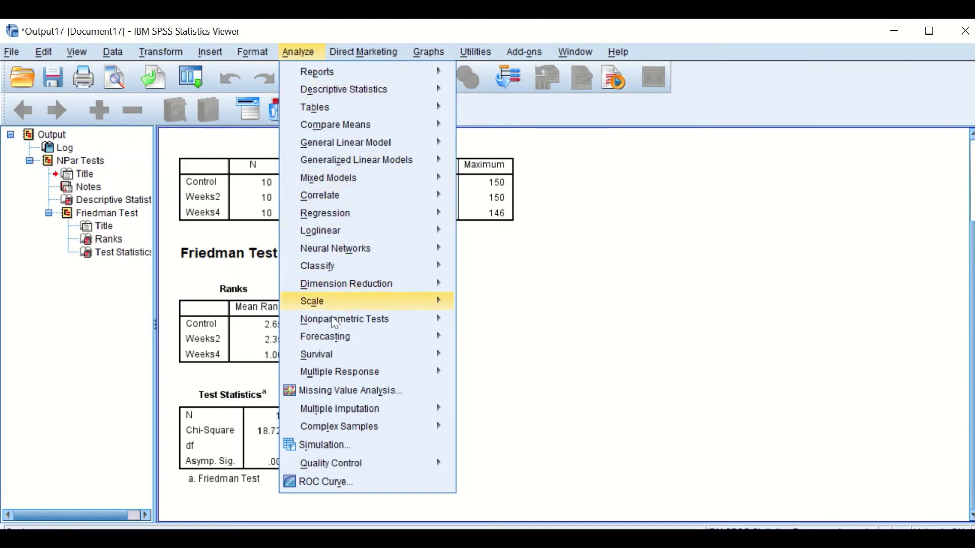
{"action": "mouse_move", "coordinate": [345, 324]}
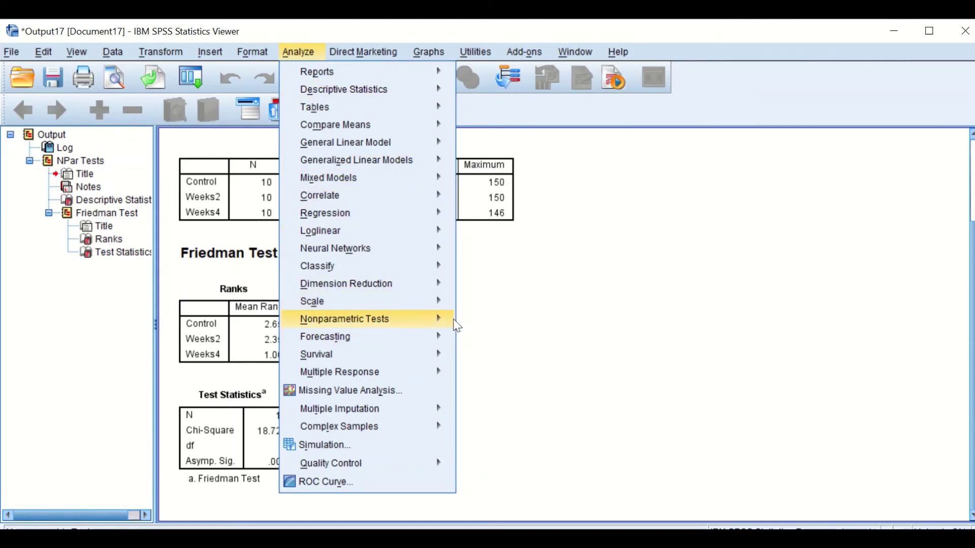
{"action": "mouse_move", "coordinate": [457, 325]}
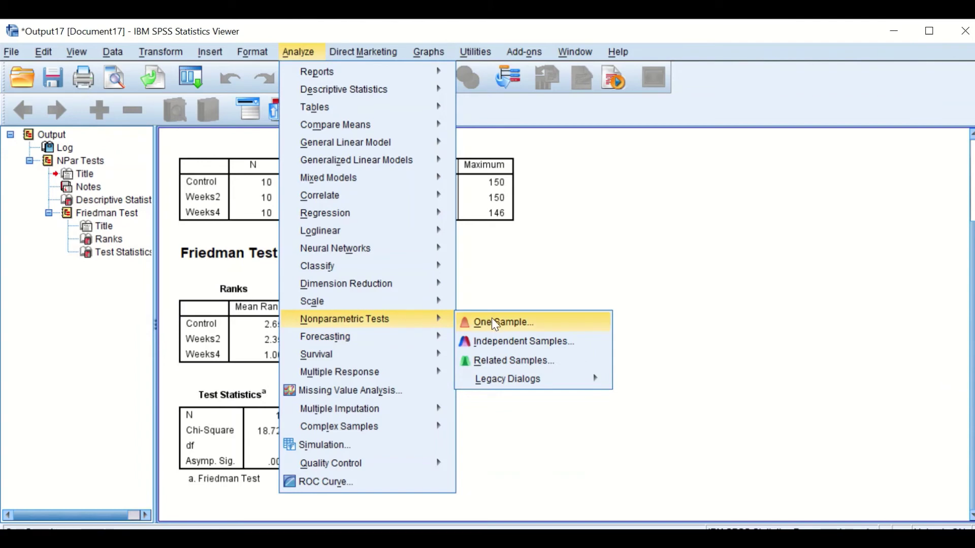
{"action": "left_click", "coordinate": [496, 368]}
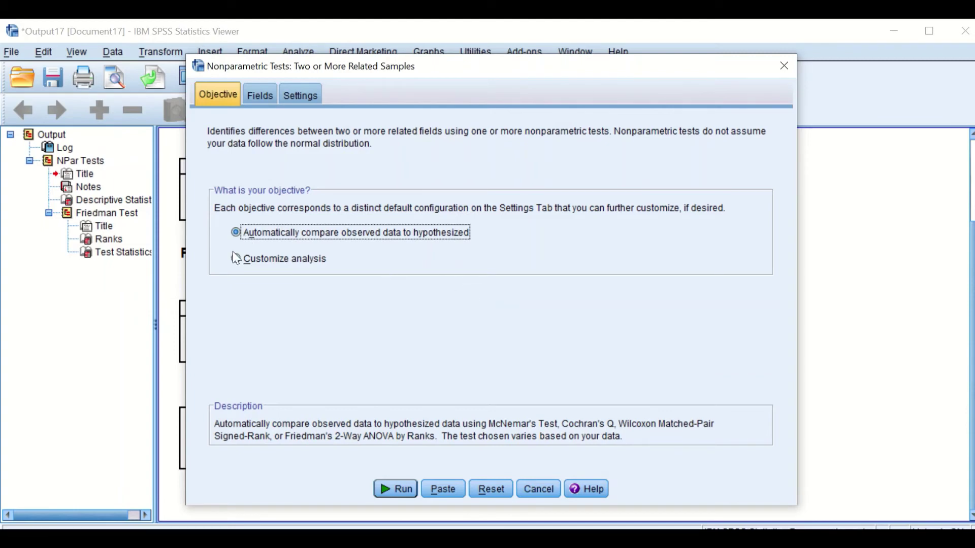
{"action": "left_click", "coordinate": [251, 259]}
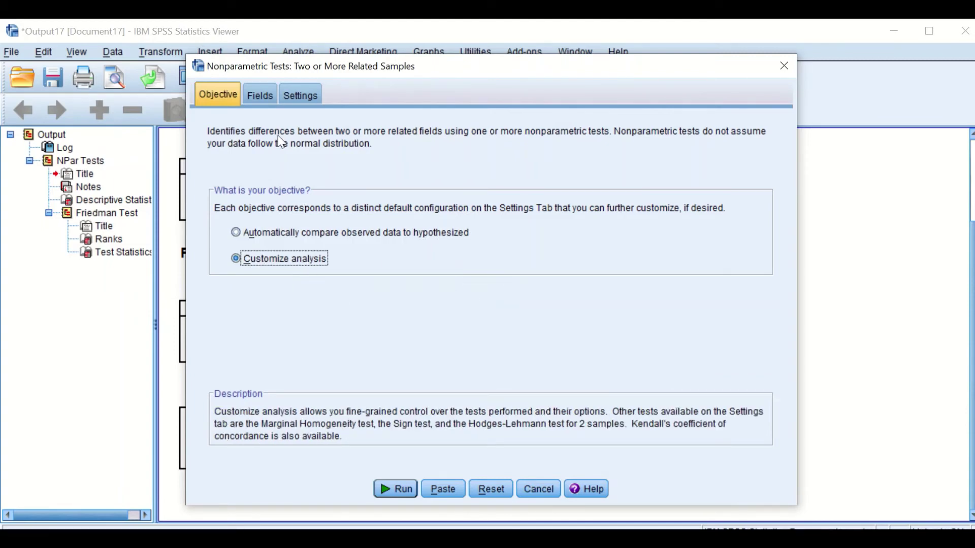
Assign Control, Weeks2 and Weeks4 as the test fields of the related-samples test.
{"action": "left_click", "coordinate": [263, 95]}
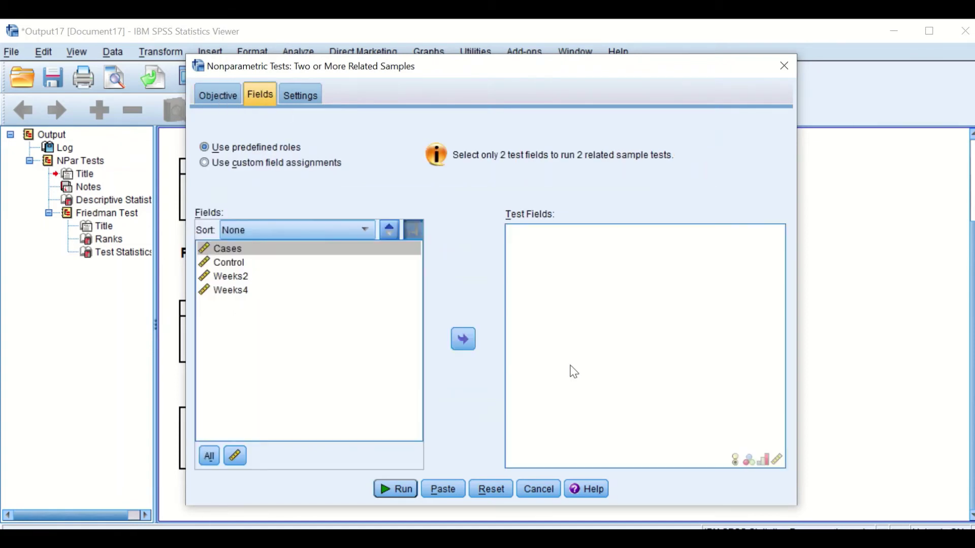
{"action": "left_click", "coordinate": [236, 264]}
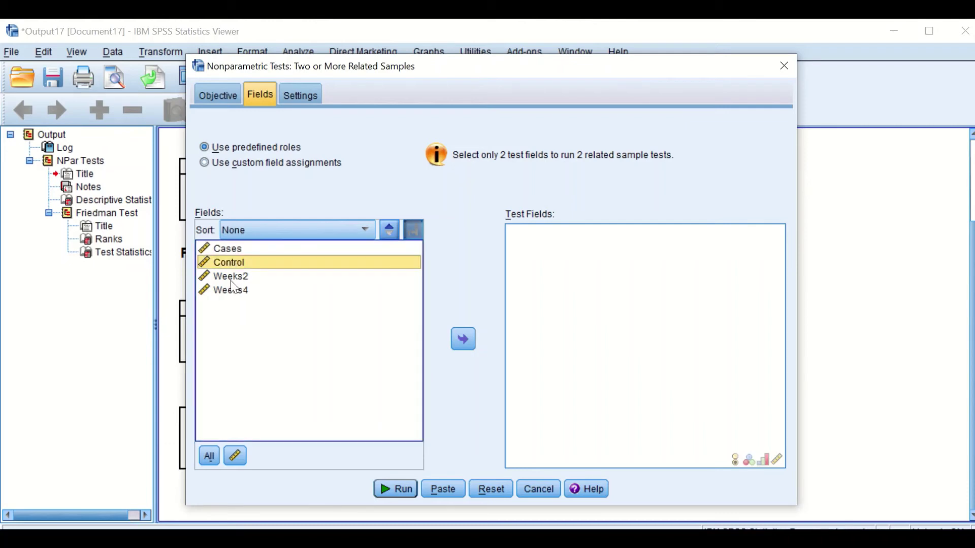
{"action": "left_click", "coordinate": [231, 279], "text": "ctrl"}
{"action": "left_click", "coordinate": [230, 292], "text": "ctrl"}
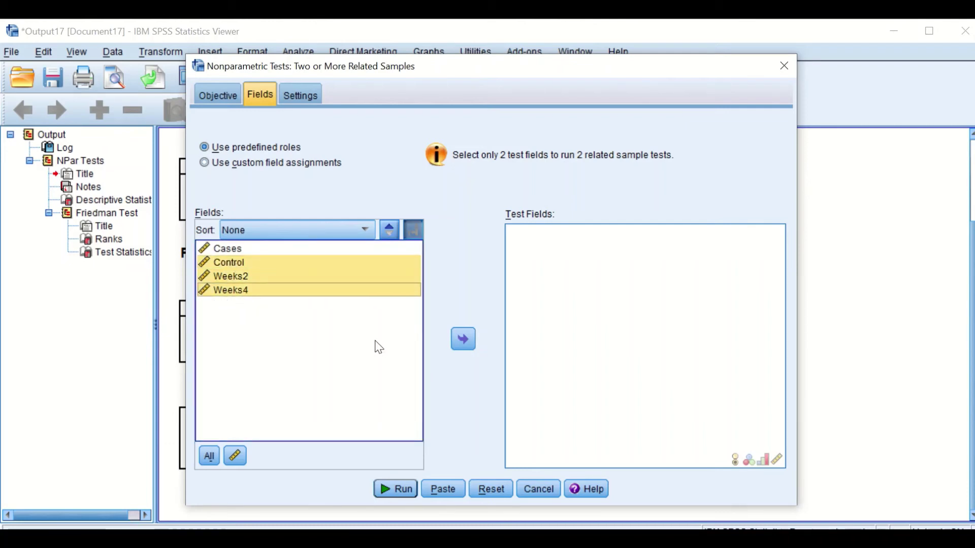
{"action": "left_click", "coordinate": [464, 339]}
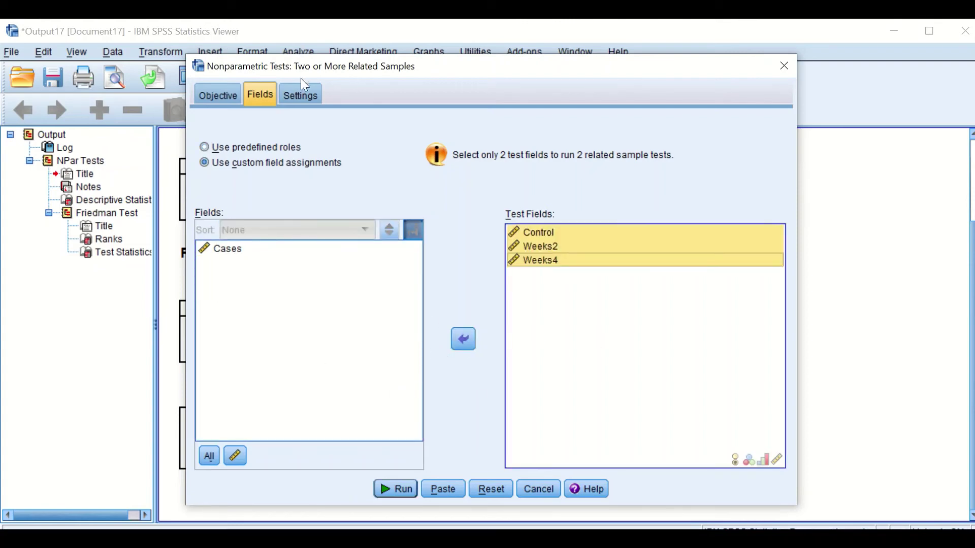
Customize the tests to Friedman's 2-way ANOVA by ranks (k samples) with All pairwise multiple comparisons, and run the analysis.
{"action": "left_click", "coordinate": [302, 92]}
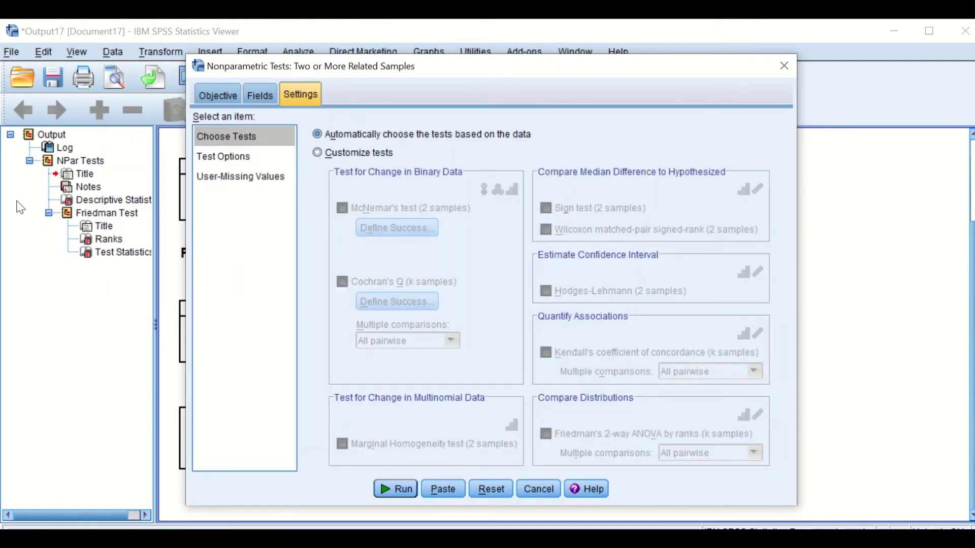
{"action": "left_click", "coordinate": [323, 155]}
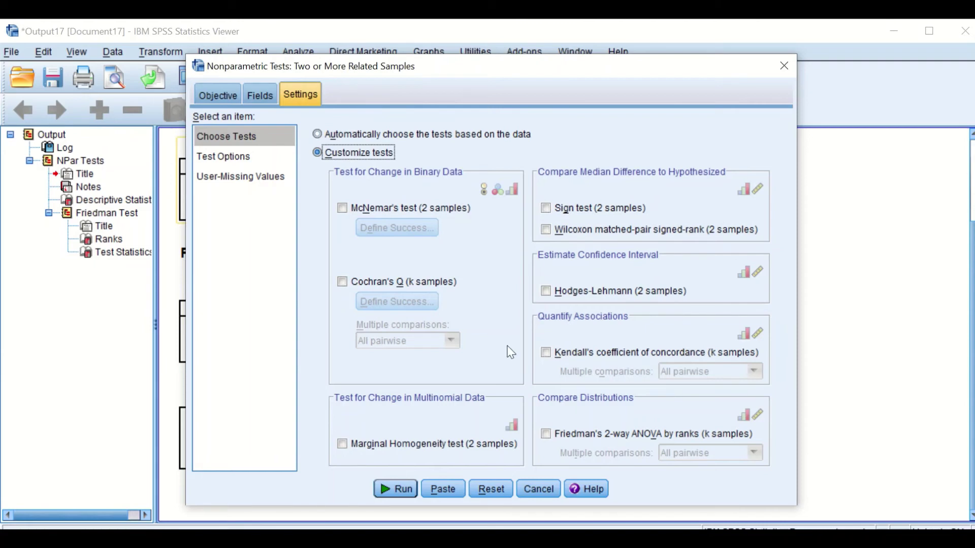
{"action": "left_click", "coordinate": [546, 434]}
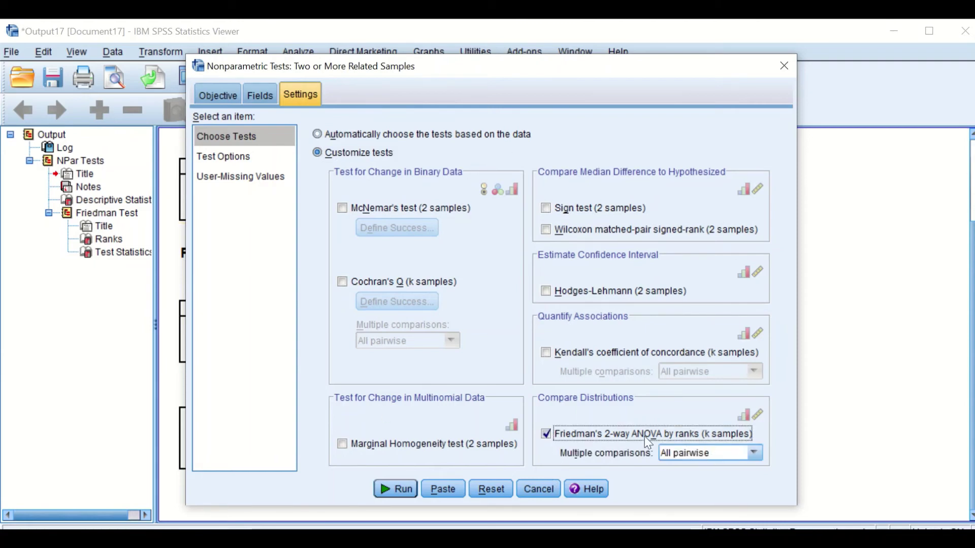
{"action": "left_click", "coordinate": [725, 453]}
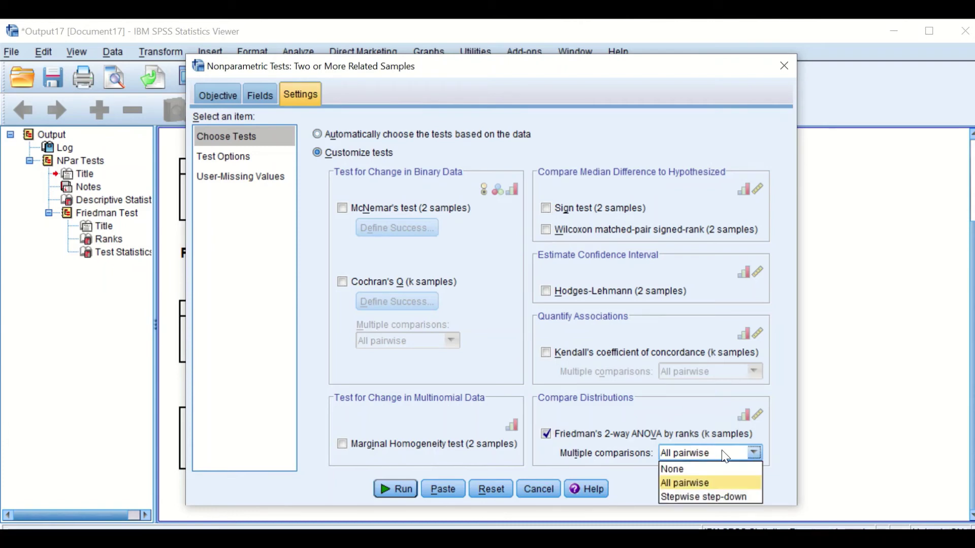
{"action": "left_click", "coordinate": [705, 482]}
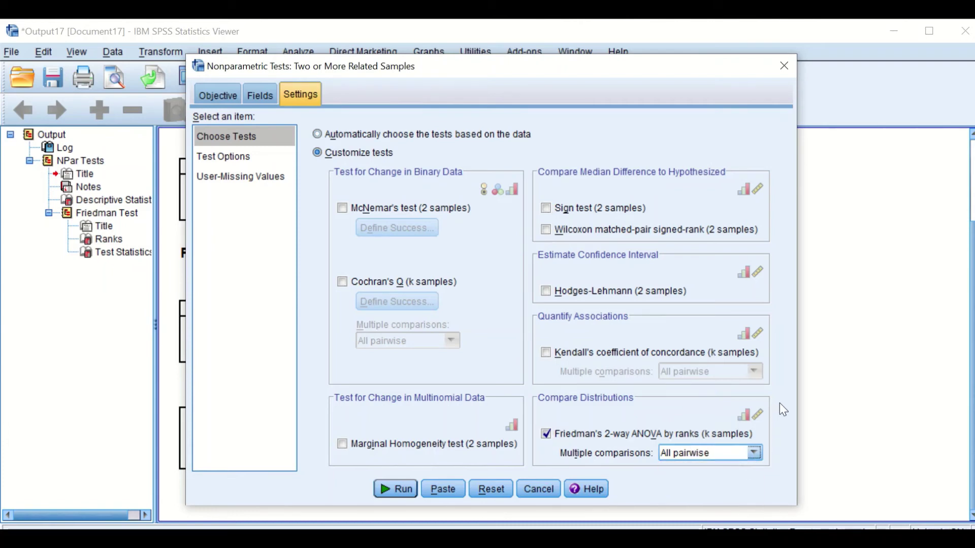
{"action": "left_click", "coordinate": [409, 495]}
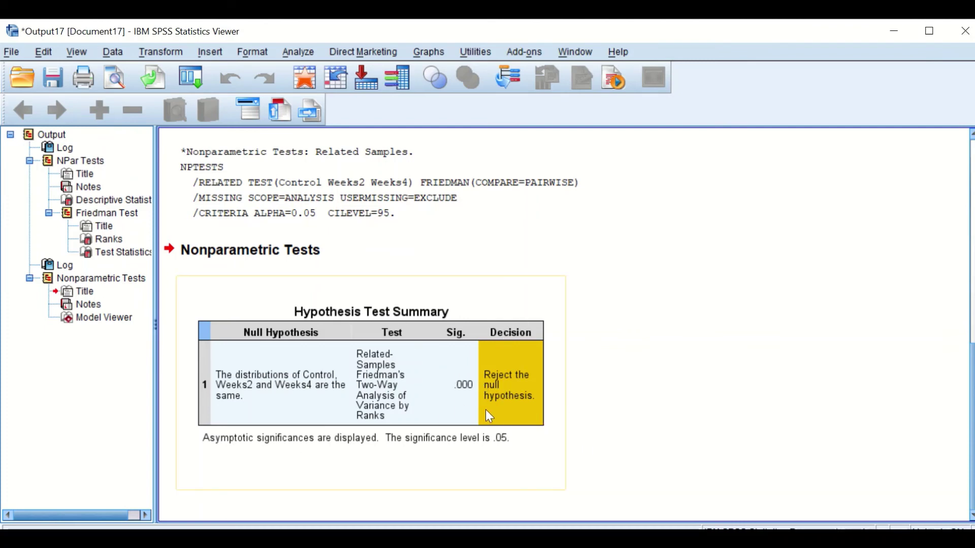
Open the Hypothesis Test Summary in the Model Viewer and examine the Pairwise Comparisons view with its table of adjusted significances.
{"action": "left_click", "coordinate": [449, 394]}
{"action": "double_click", "coordinate": [444, 394]}
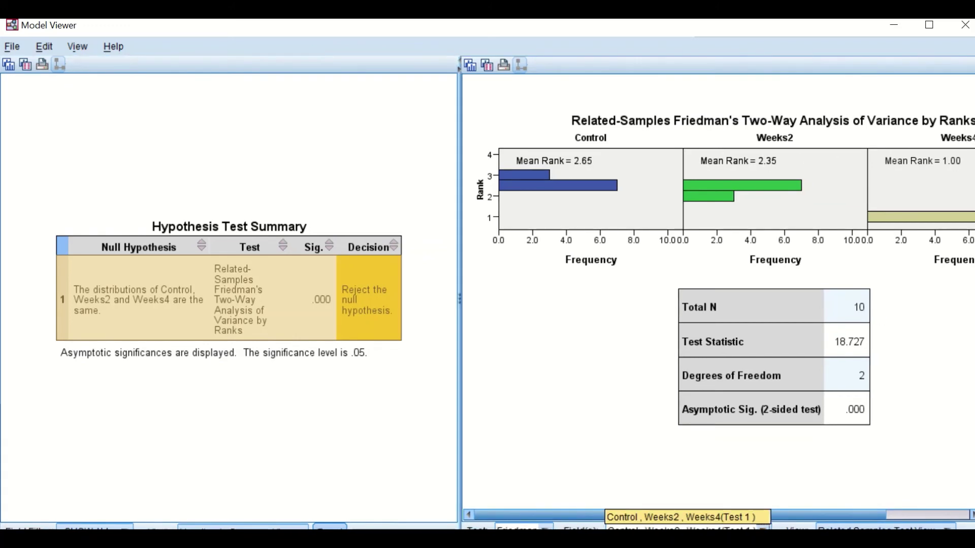
{"action": "left_click", "coordinate": [908, 528]}
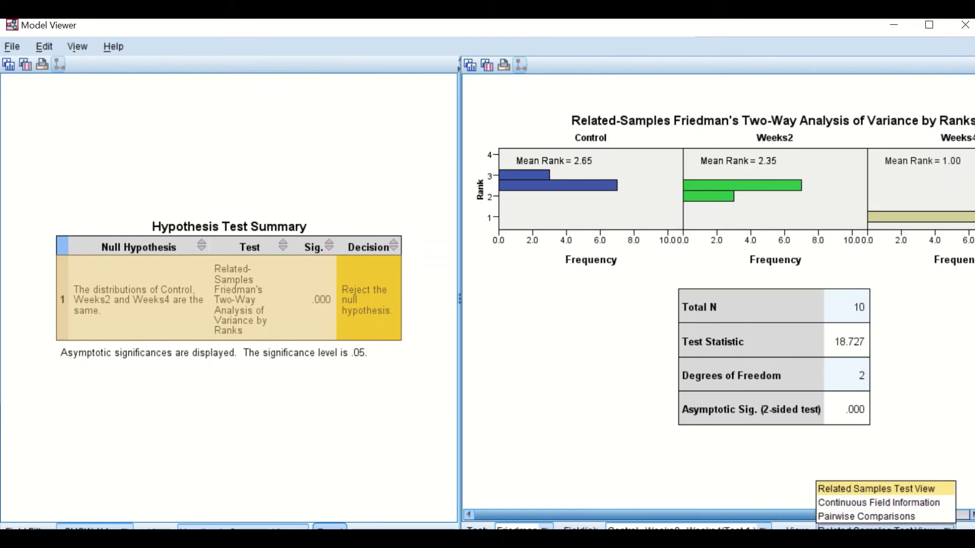
{"action": "left_click", "coordinate": [903, 516]}
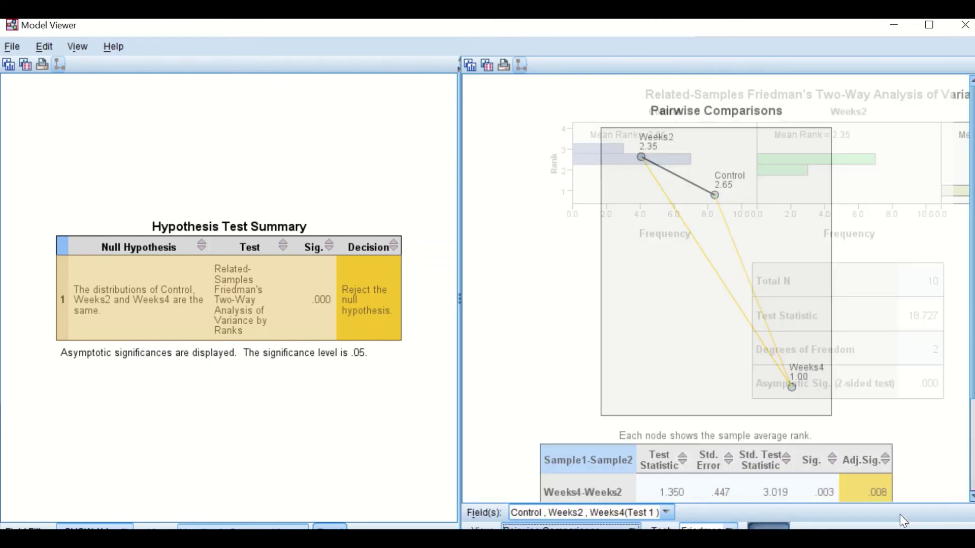
{"action": "scroll", "coordinate": [908, 325], "scroll_direction": "down", "scroll_amount": 3}
{"action": "scroll", "coordinate": [923, 338], "scroll_direction": "down", "scroll_amount": 3}
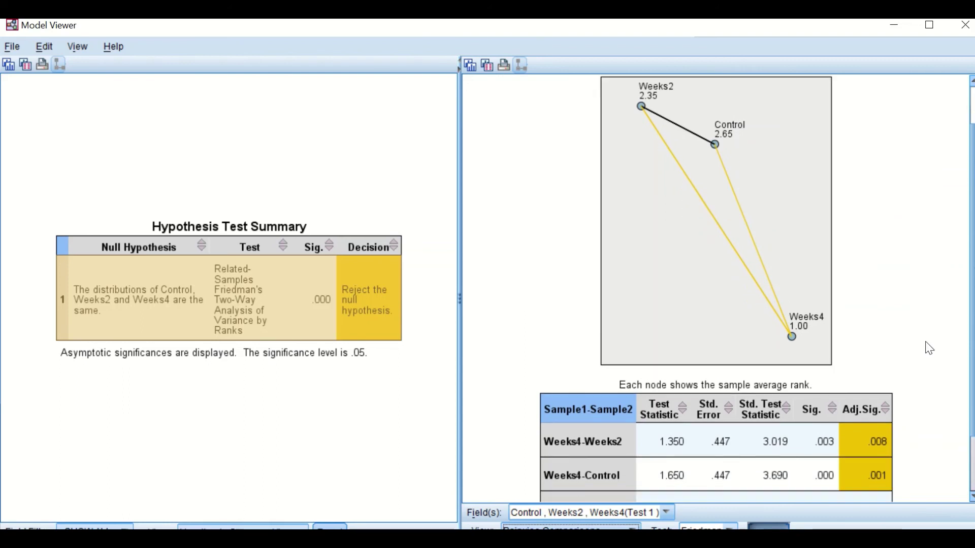
{"action": "scroll", "coordinate": [922, 375], "scroll_direction": "down", "scroll_amount": 1}
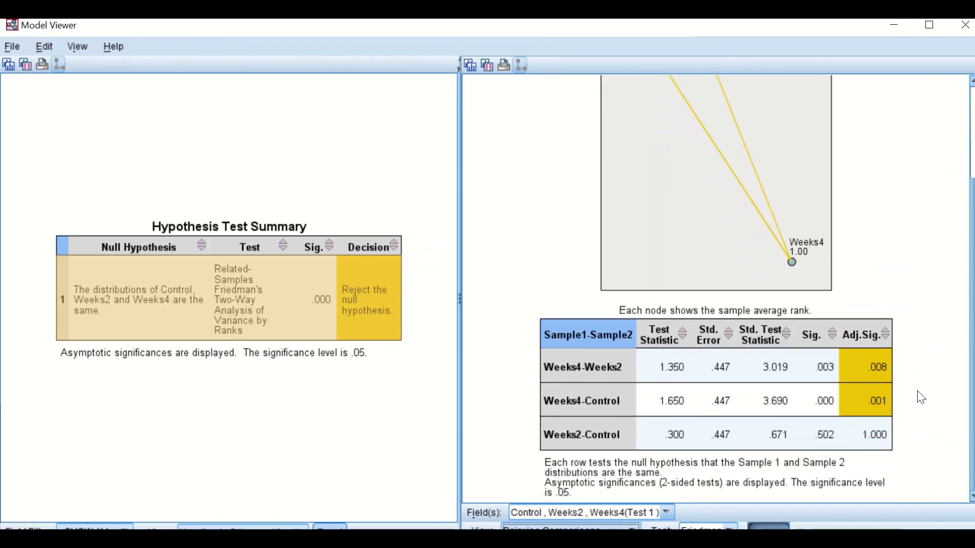